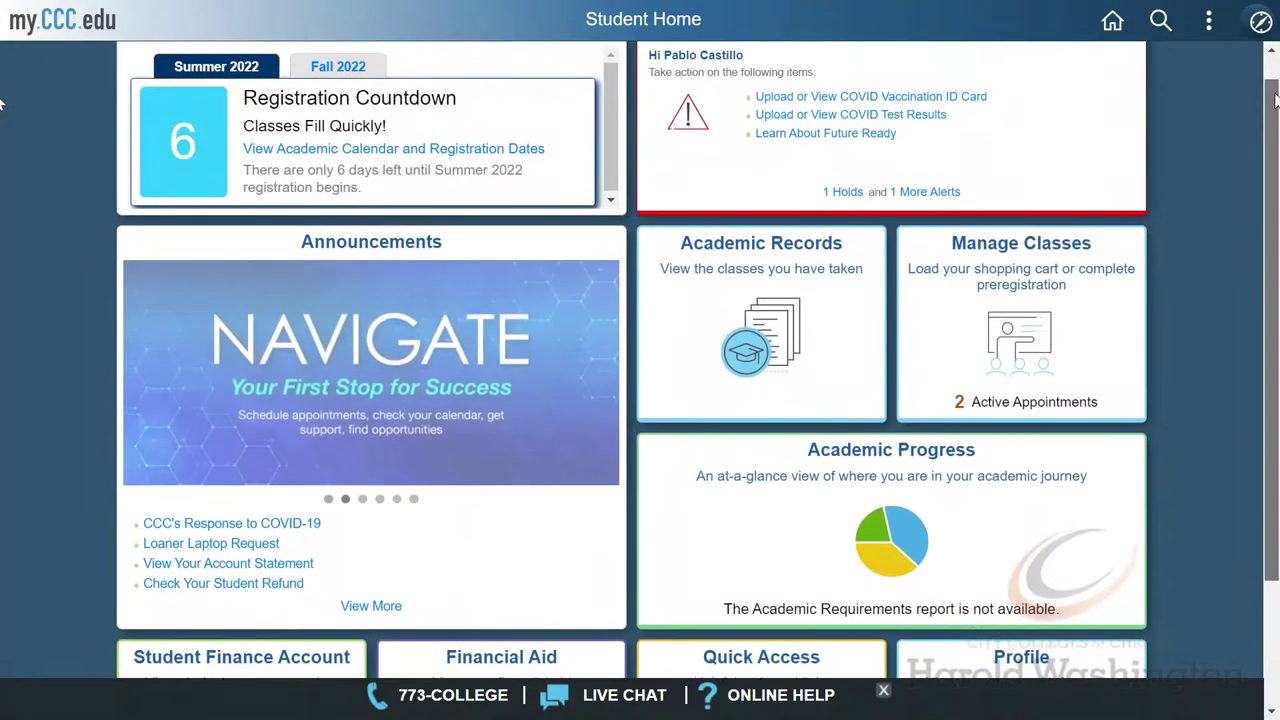
# Scroll down the Student Home page and go into Manage Classes to see the Summer 2022 schedule
pyautogui.scroll(-2, 2, 152)
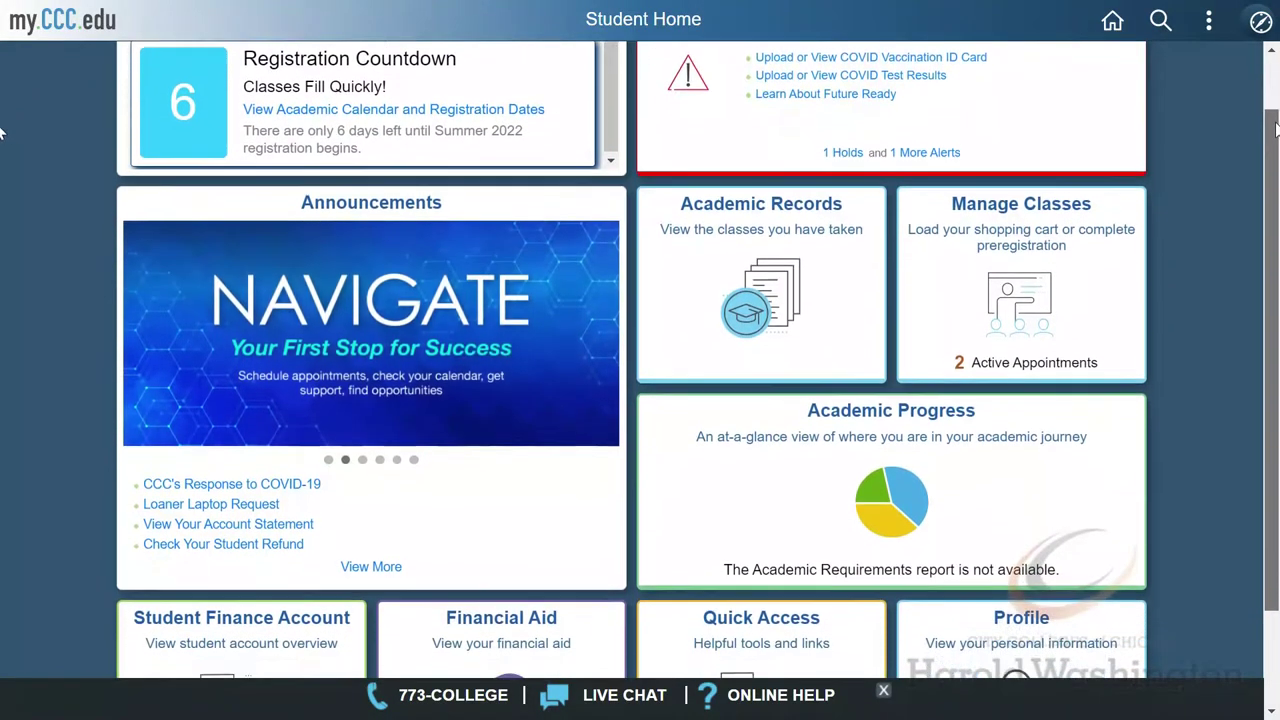
pyautogui.moveTo(1276, 150); pyautogui.dragTo(1276, 228)
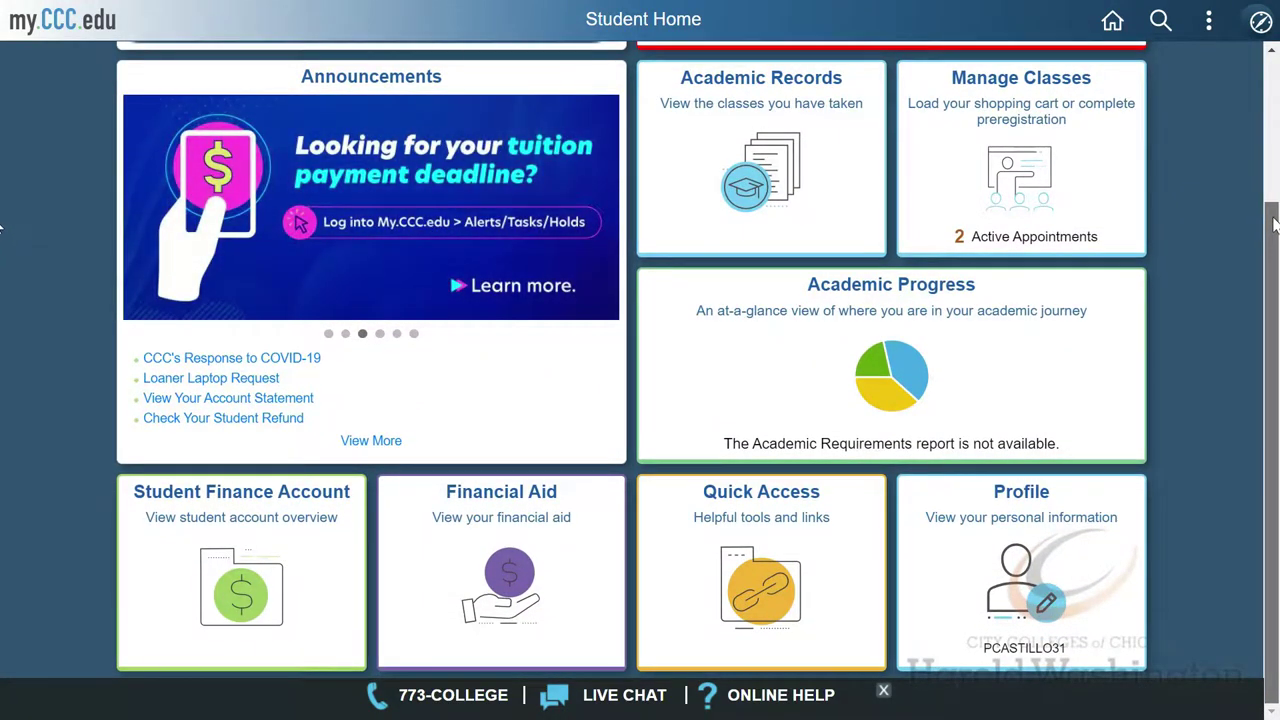
pyautogui.moveTo(1276, 228); pyautogui.dragTo(1276, 86)
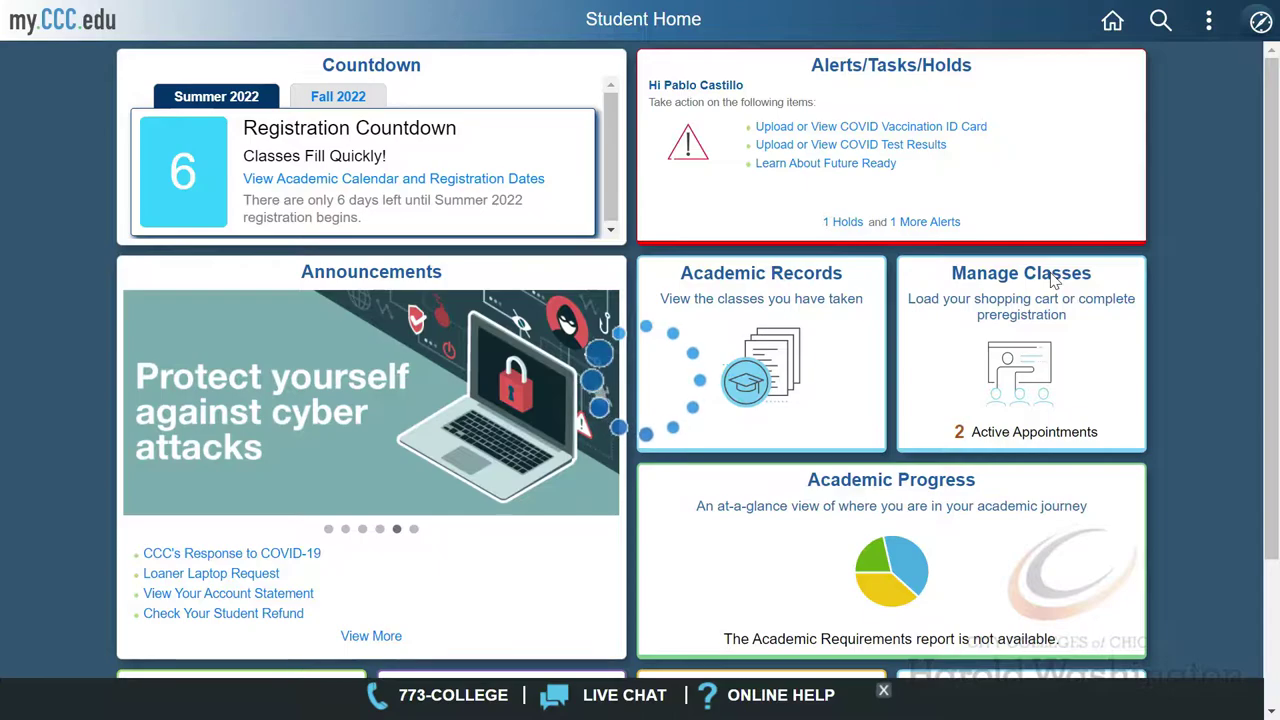
pyautogui.click(1053, 282)
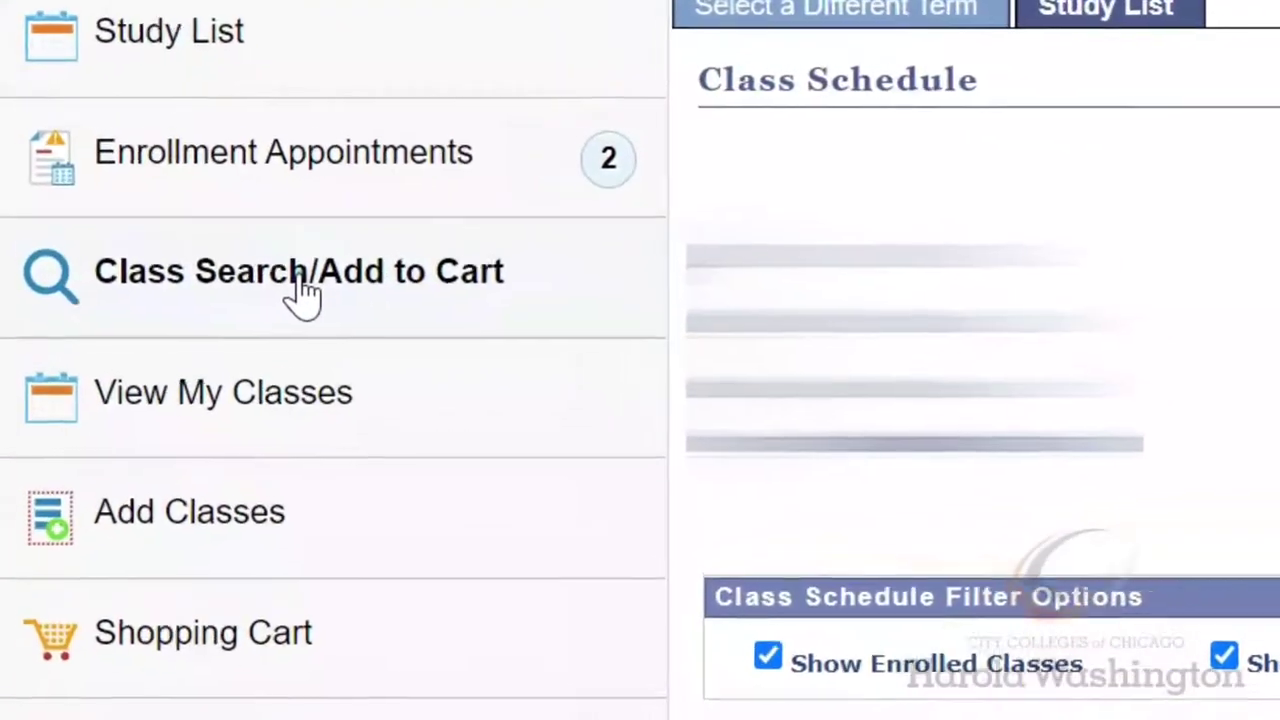
# Start a Class Search/Add to Cart for the Summer 2022 term with keyword 'English 97'
pyautogui.click(302, 288)
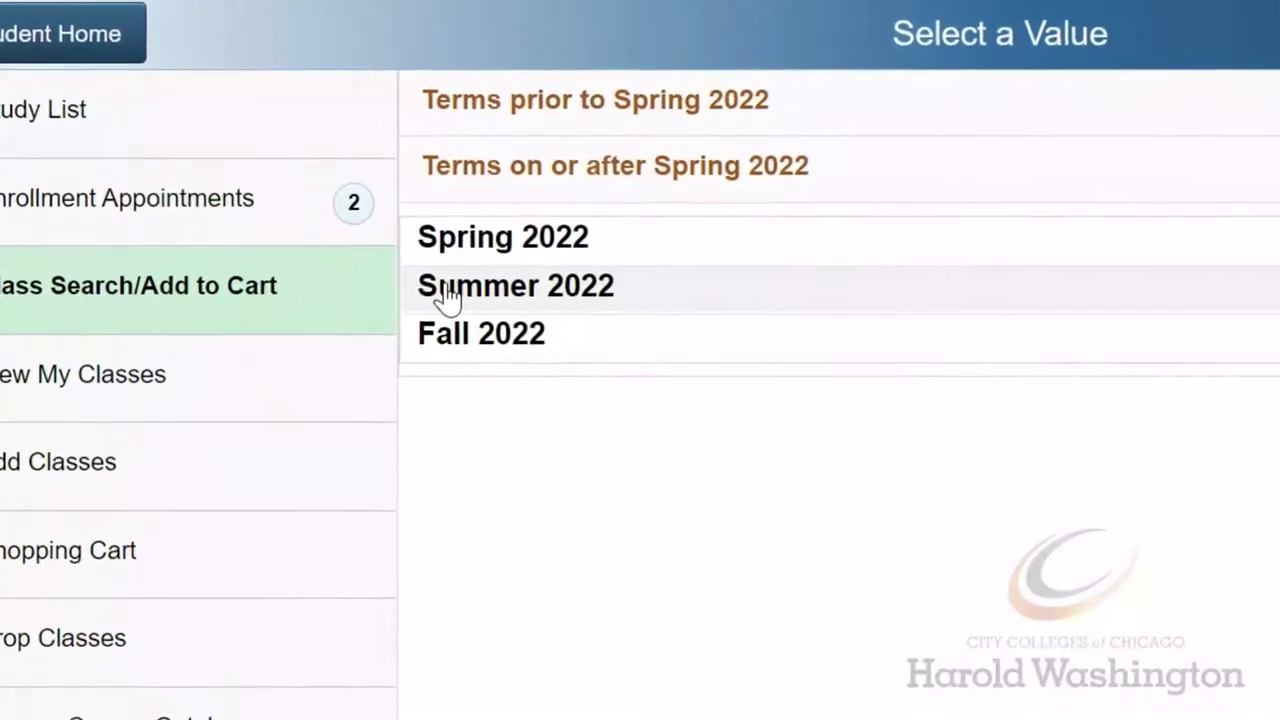
pyautogui.click(378, 230)
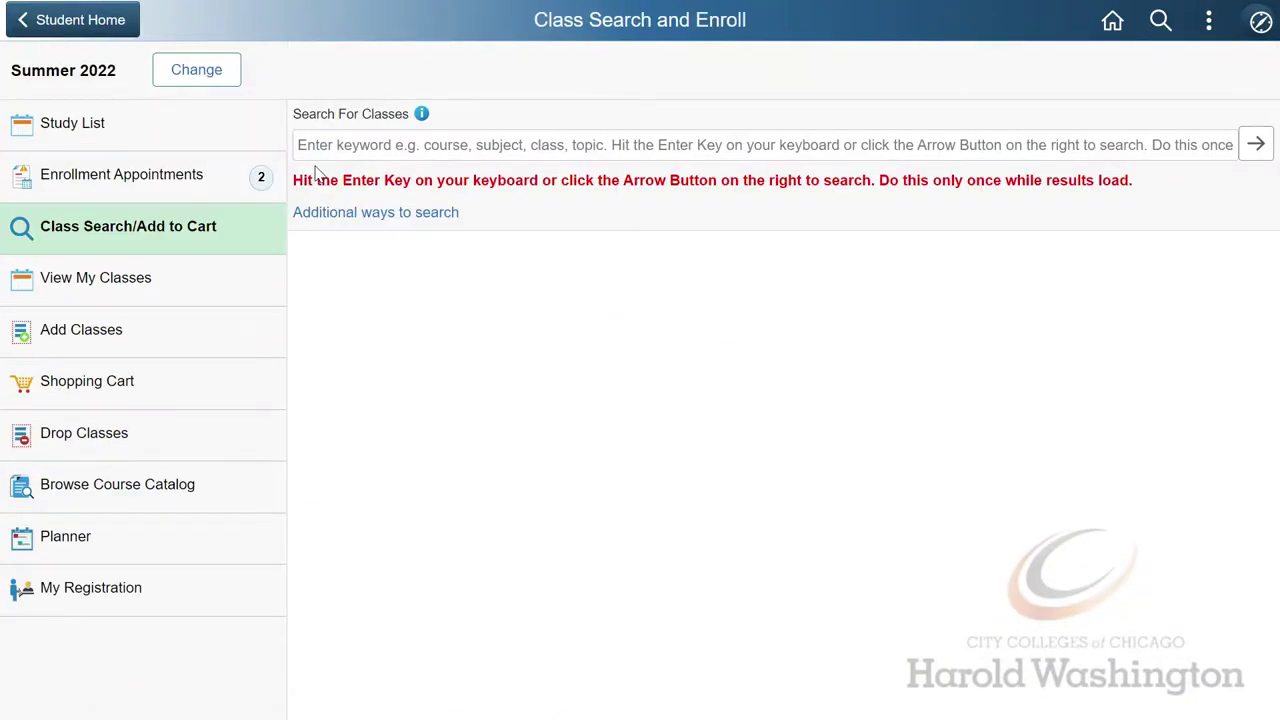
pyautogui.click(318, 148)
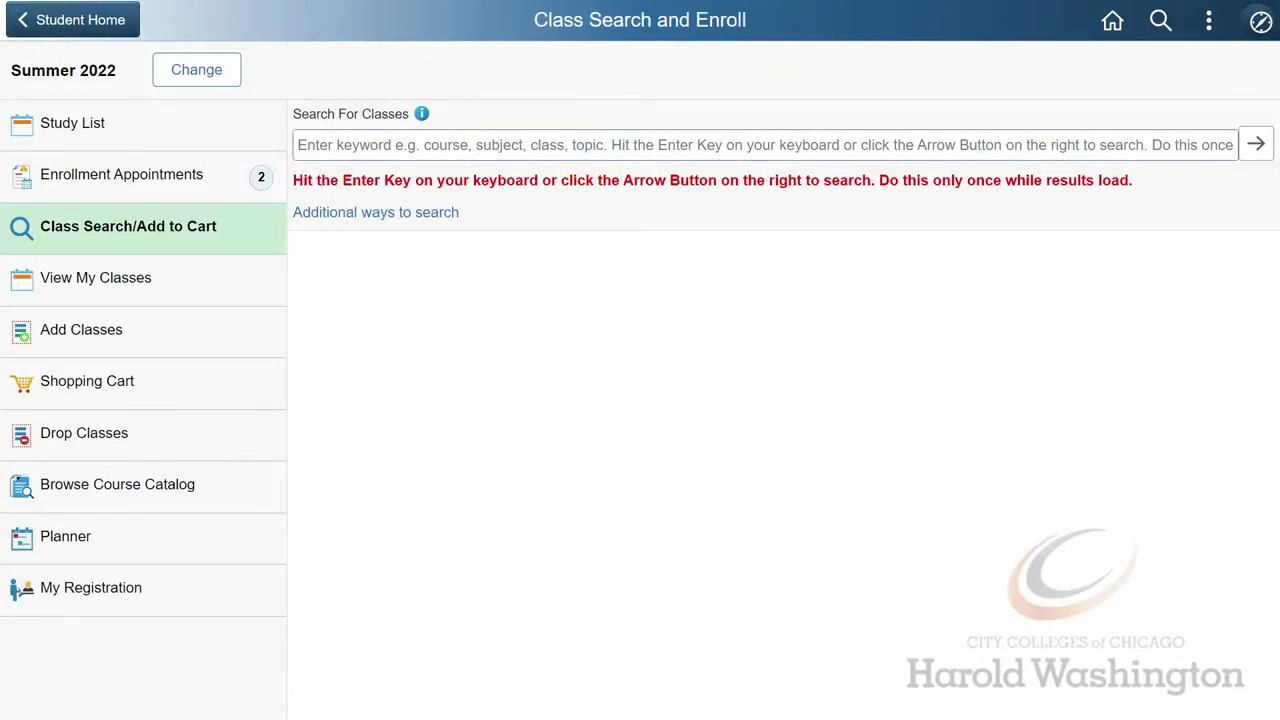
pyautogui.write('English 97')
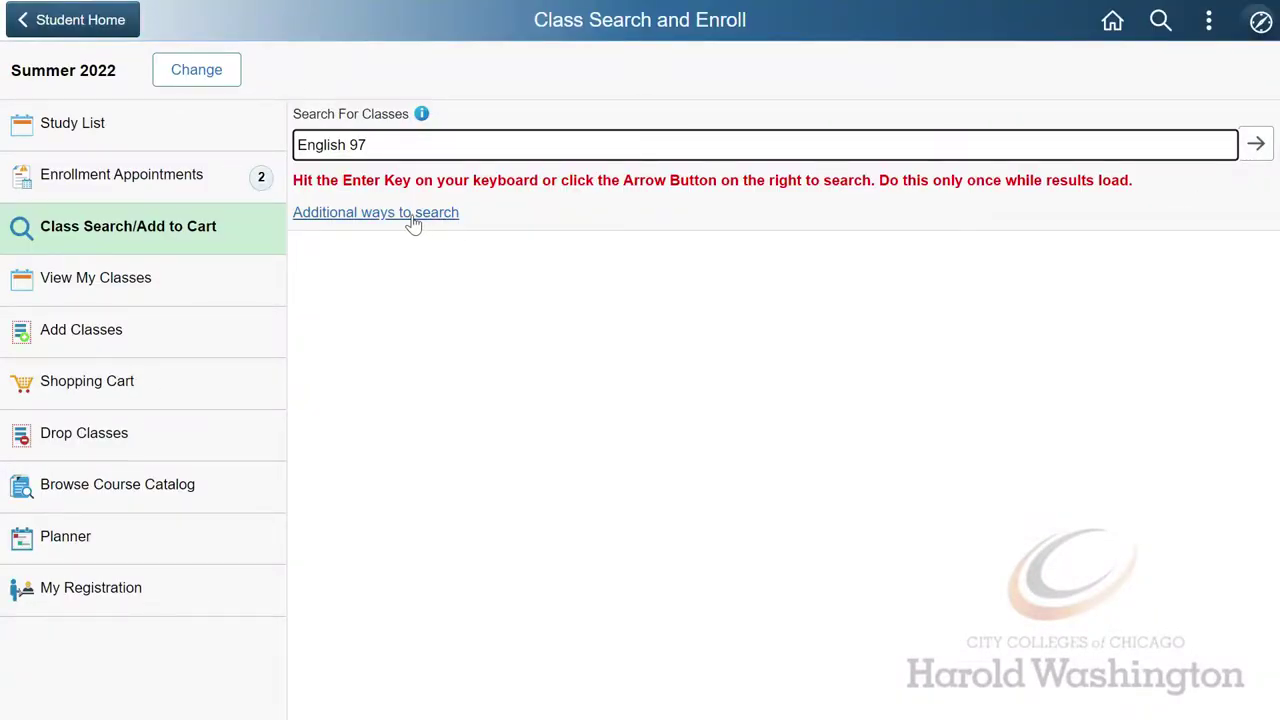
# Search Summer 2022 classes by subject ENGLISH and catalog number 97 using the advanced search options
pyautogui.press('Return')
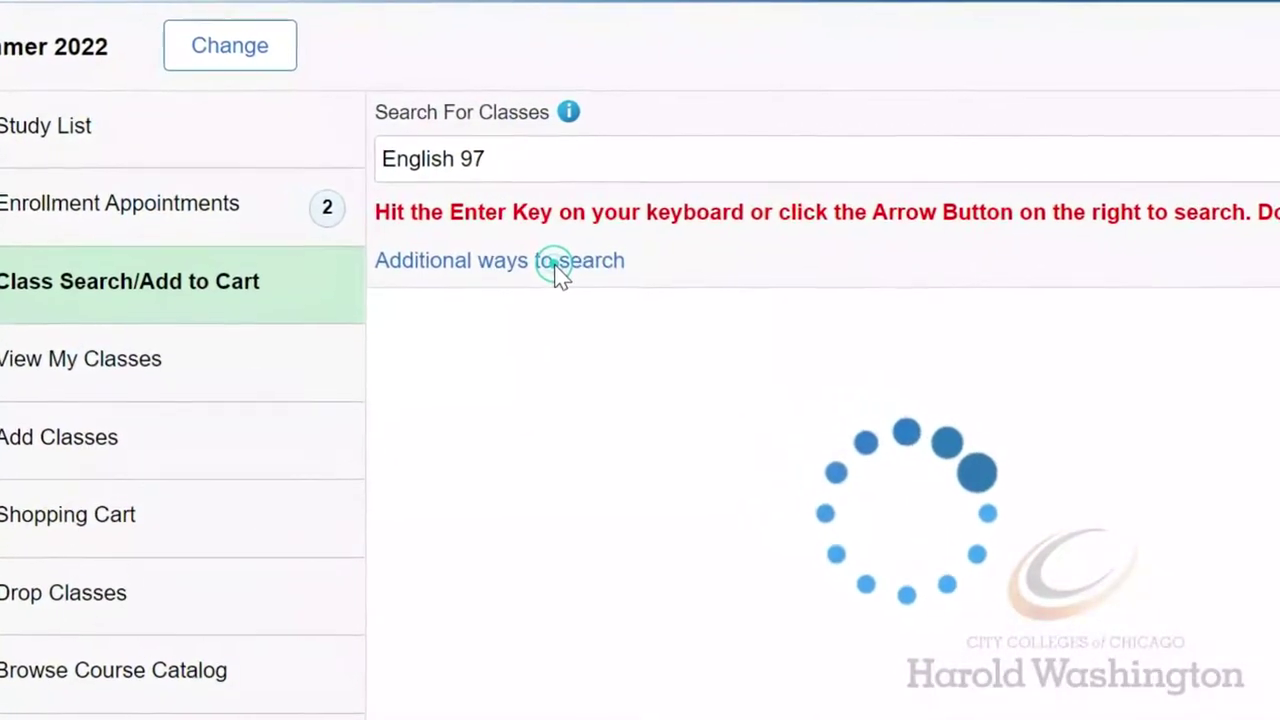
pyautogui.click(479, 244)
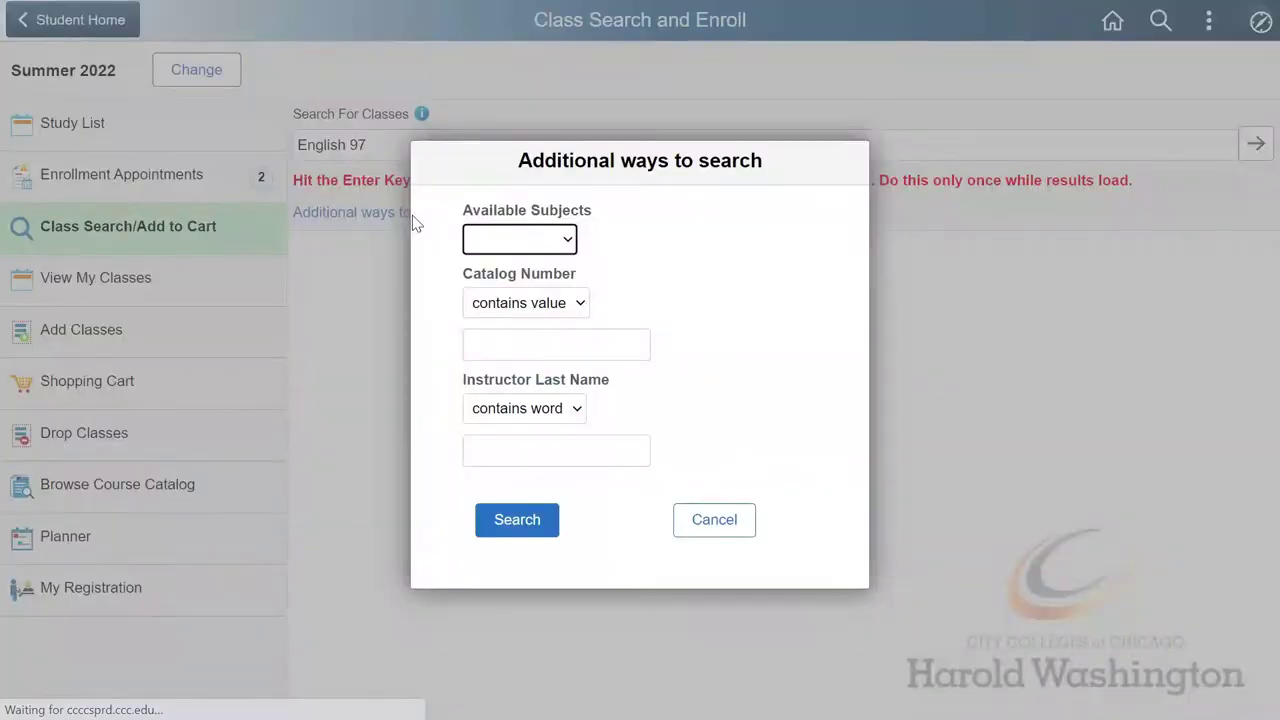
pyautogui.click(562, 242)
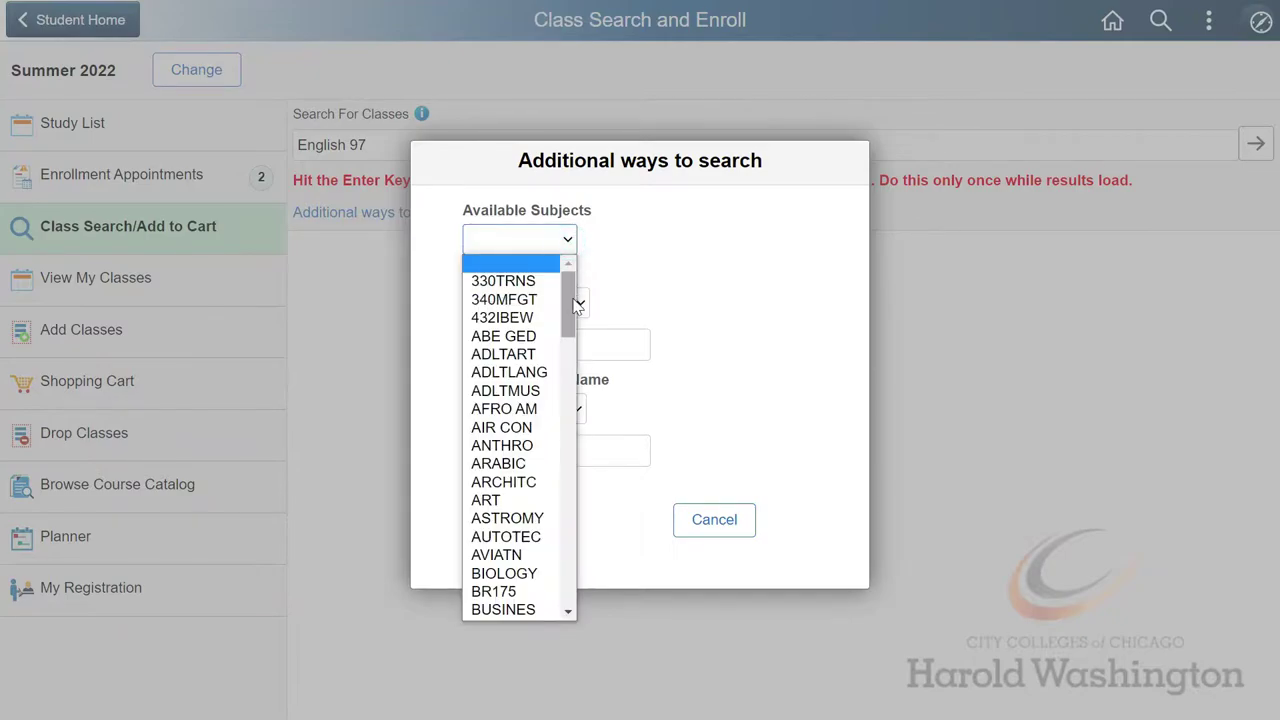
pyautogui.moveTo(574, 302); pyautogui.dragTo(564, 395)
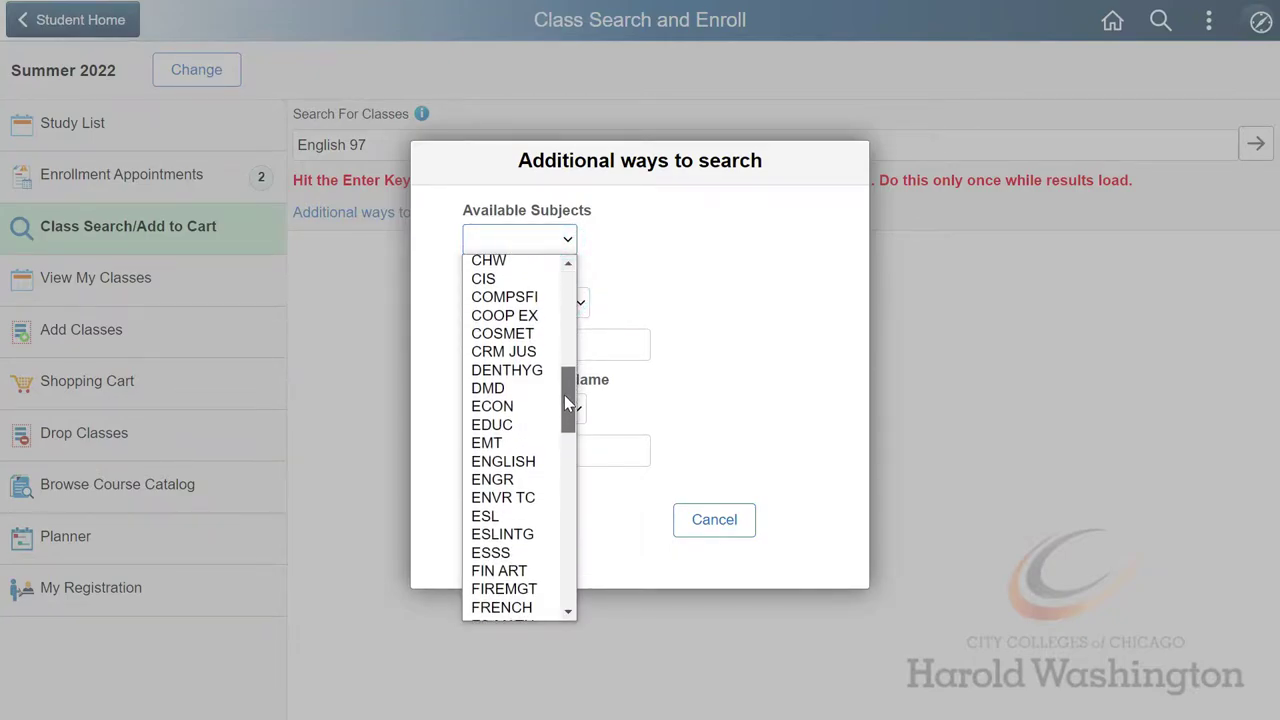
pyautogui.click(541, 458)
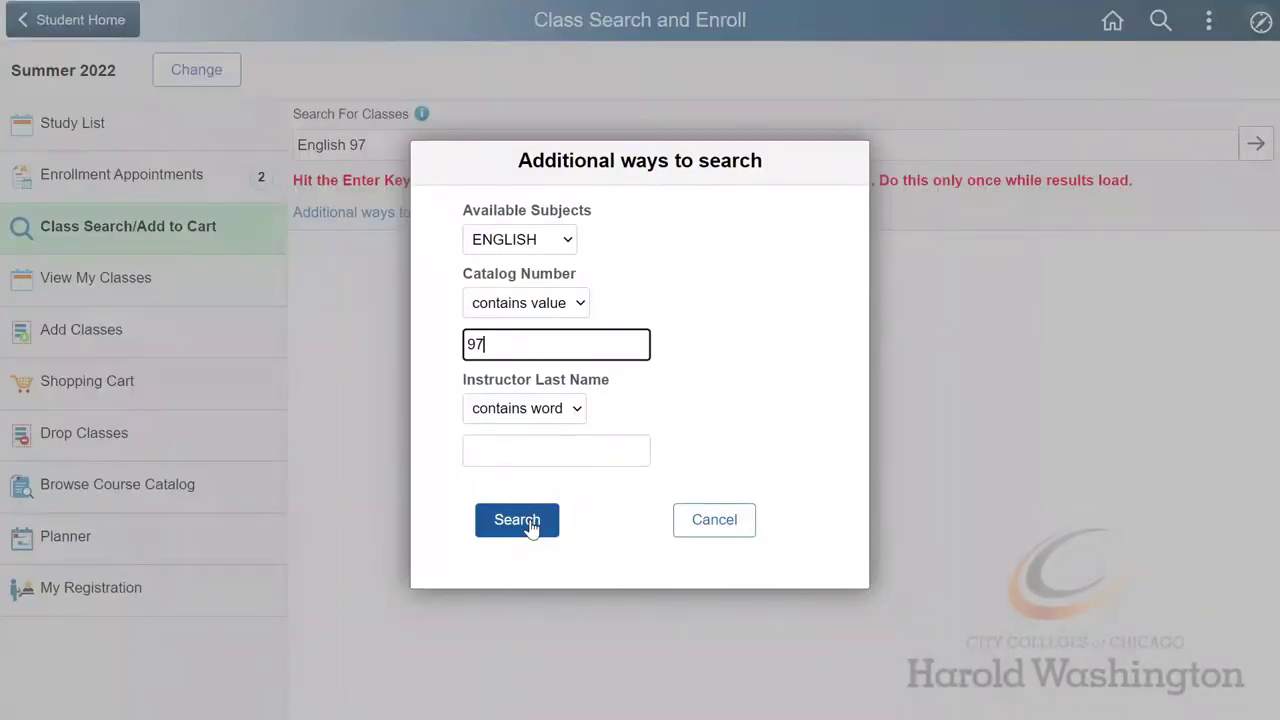
pyautogui.click(439, 634)
pyautogui.click(517, 520)
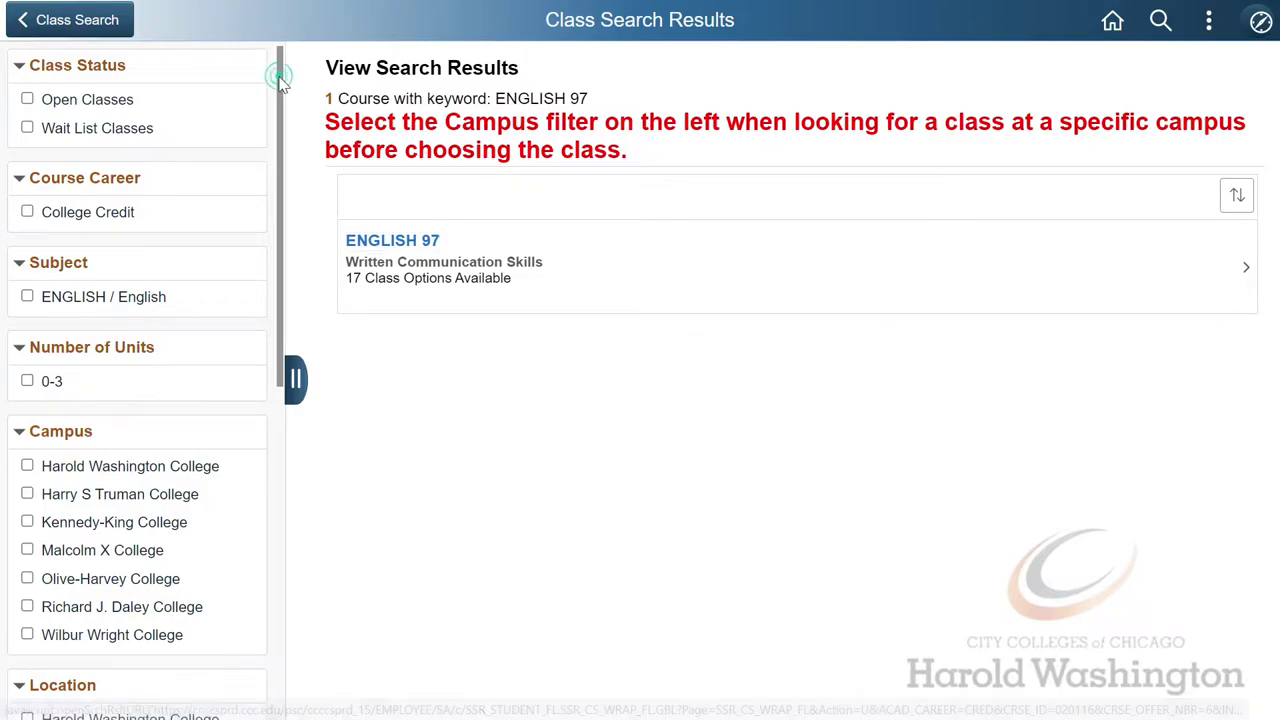
# Filter results to Harold Washington College and open the ENGLISH 97 course with its 4 options
pyautogui.moveTo(280, 77); pyautogui.dragTo(268, 252)
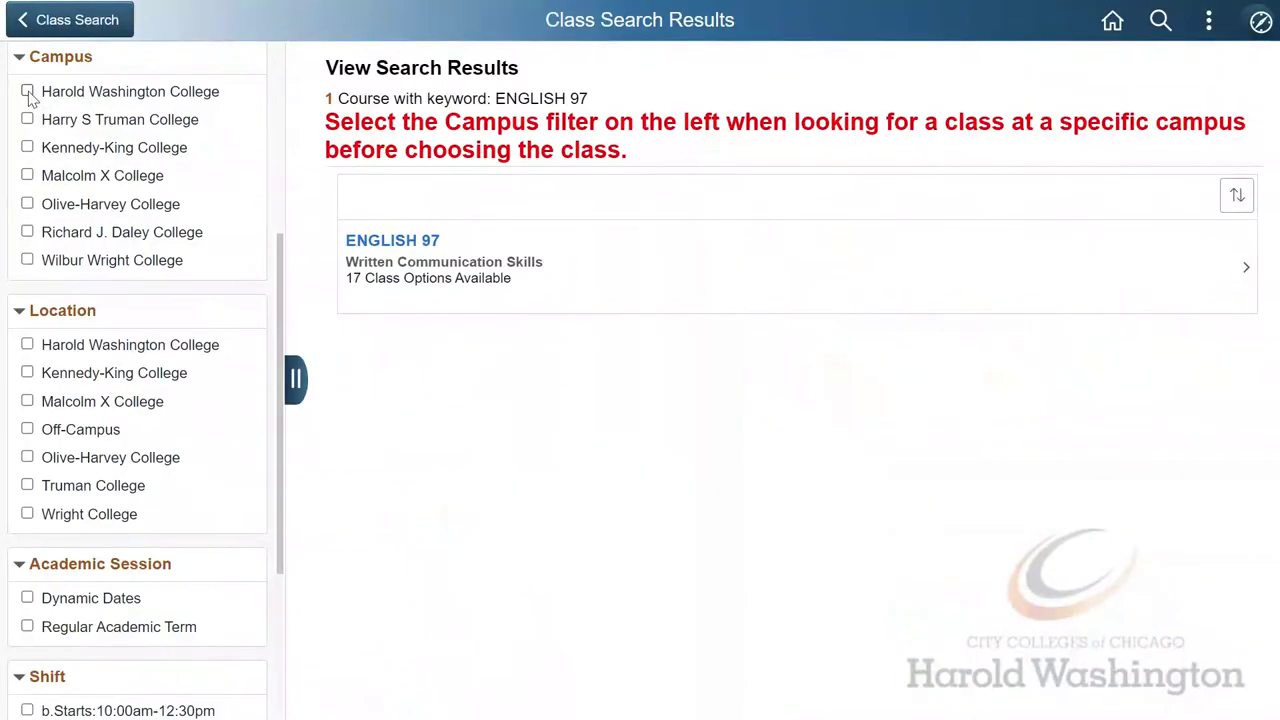
pyautogui.click(67, 227)
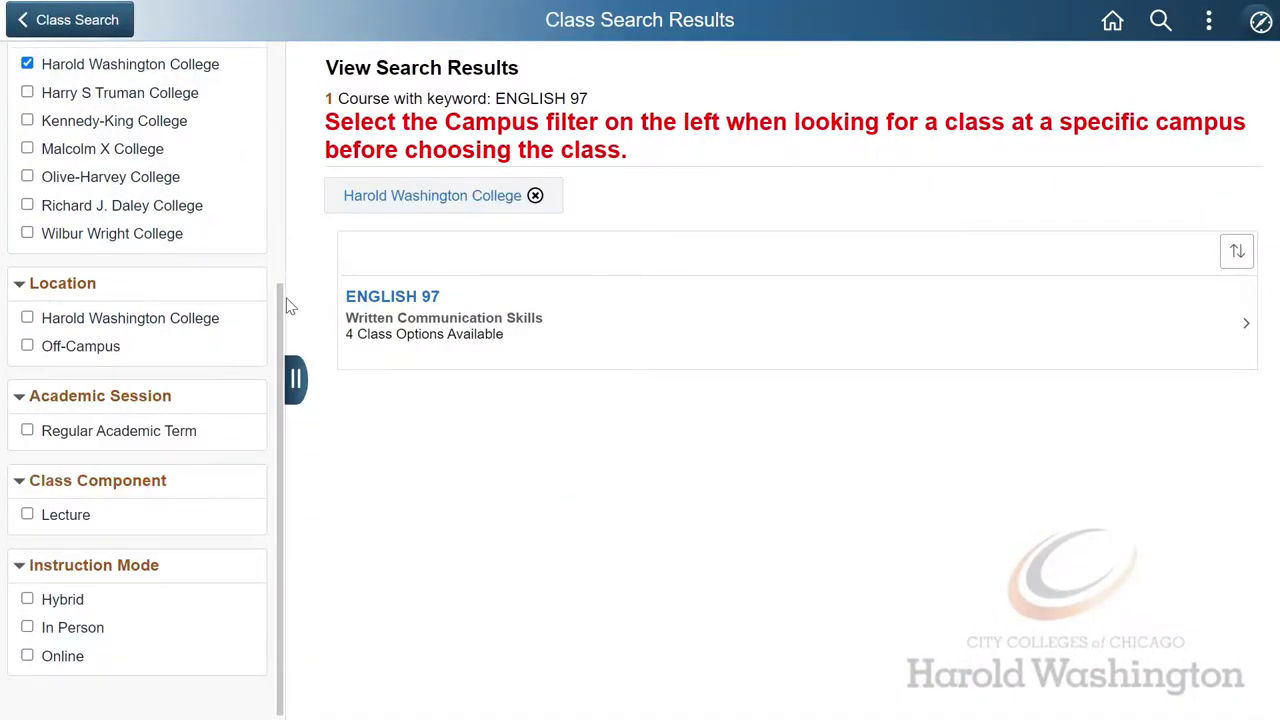
pyautogui.click(397, 296)
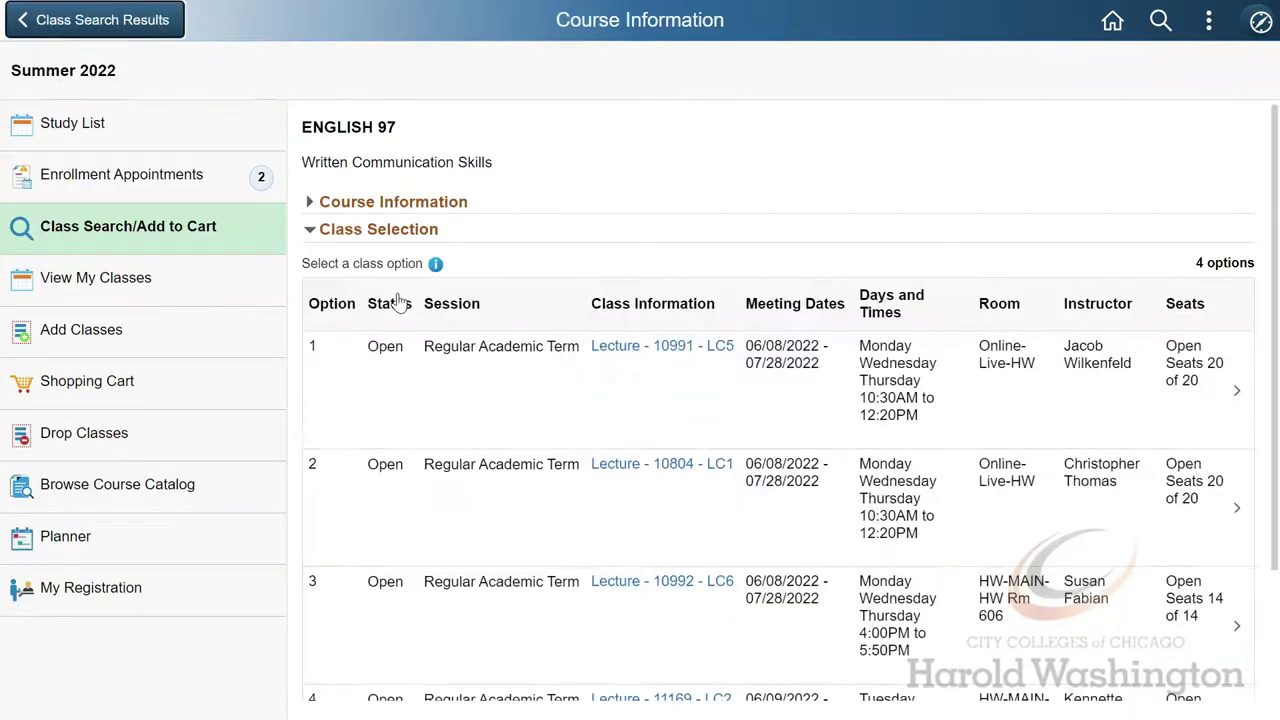
# Expand the ENGLISH 97 Course Information, highlight the description, and scroll to the four lecture options
pyautogui.click(311, 205)
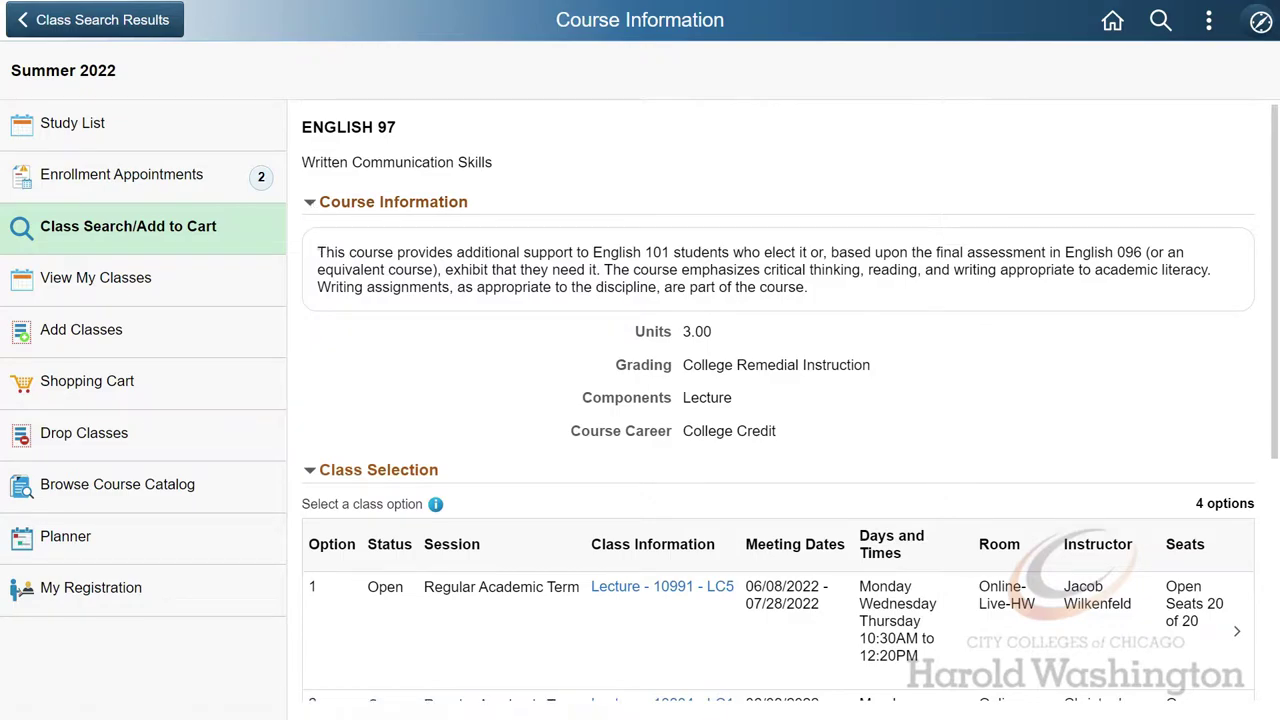
pyautogui.moveTo(417, 252); pyautogui.dragTo(634, 252)
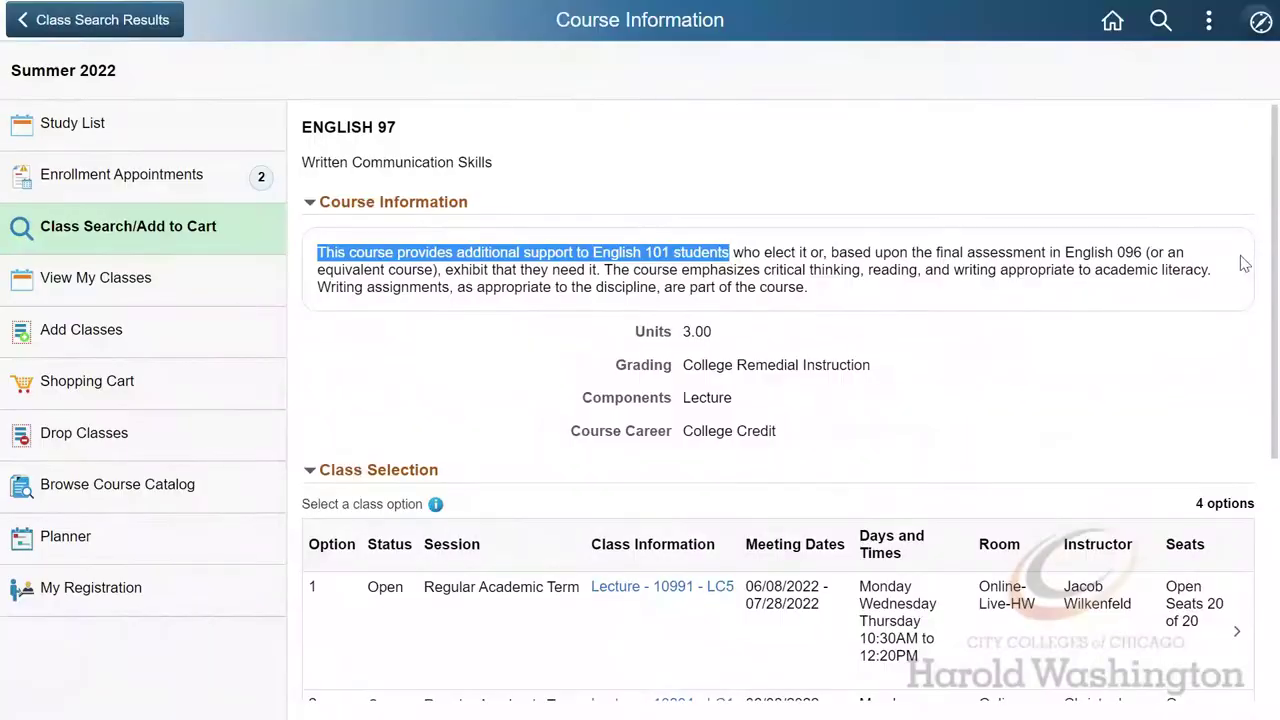
pyautogui.moveTo(1276, 243); pyautogui.dragTo(1271, 488)
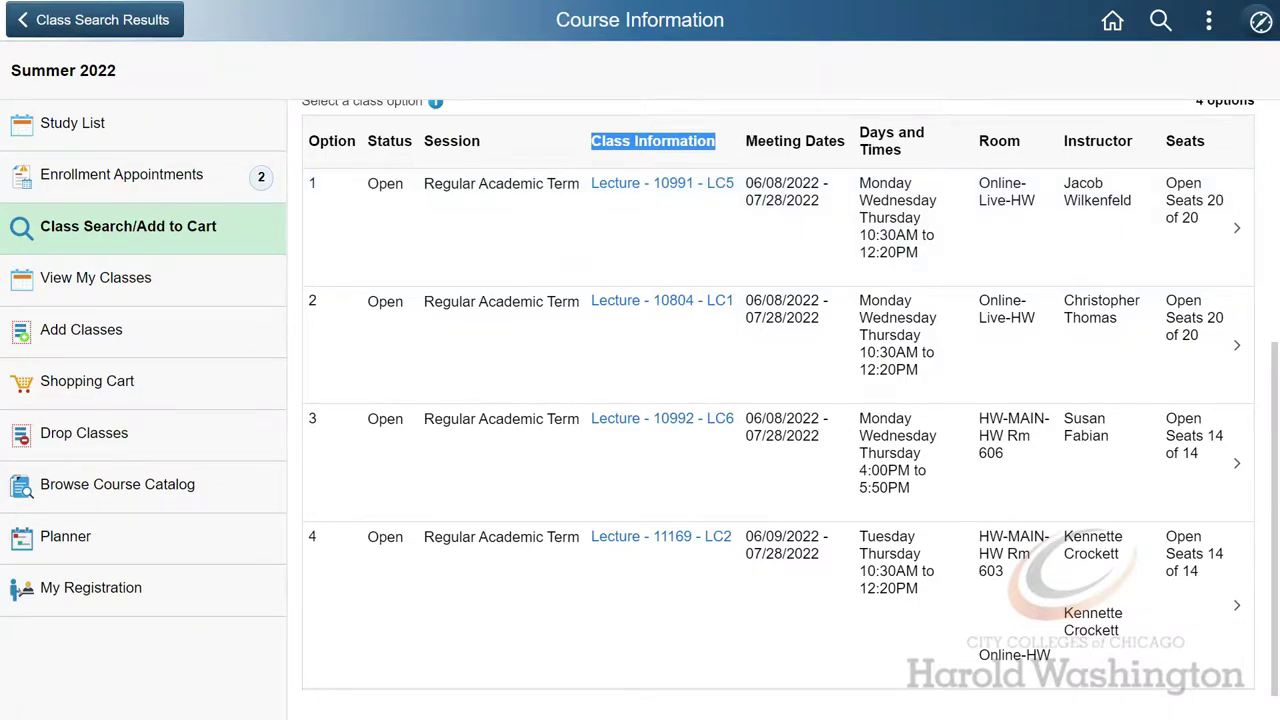
pyautogui.moveTo(767, 141); pyautogui.dragTo(744, 140)
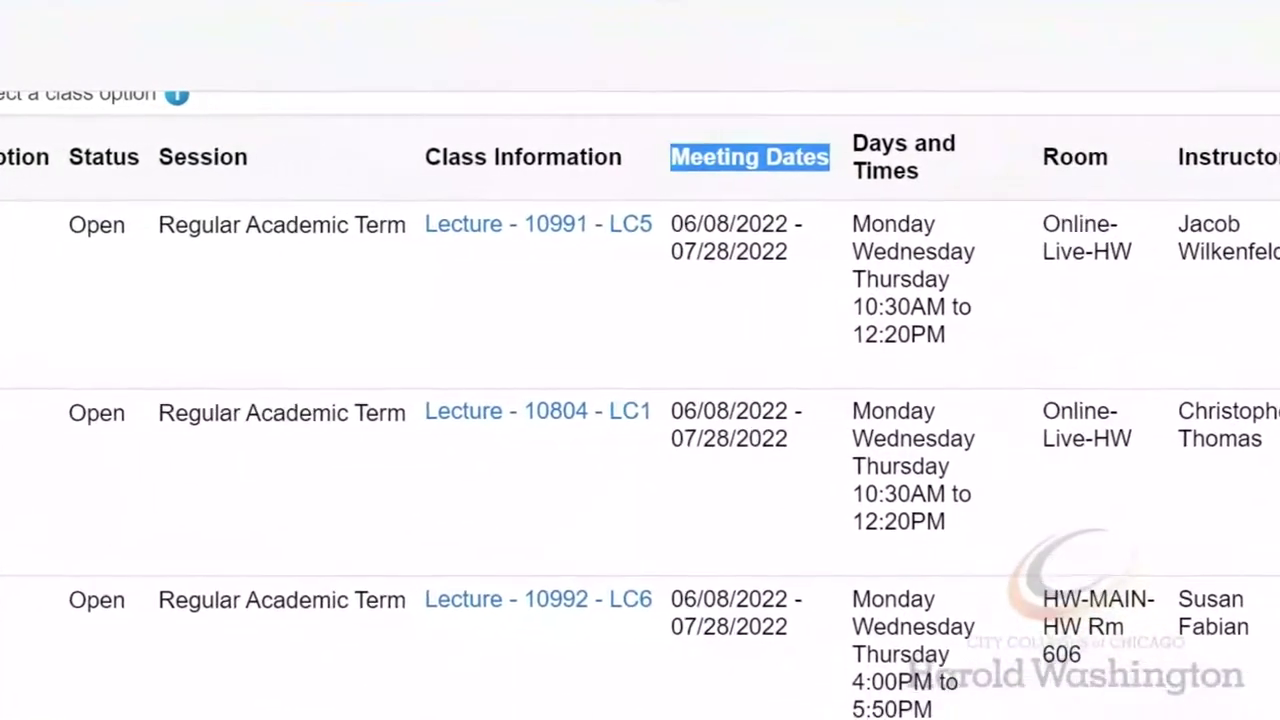
pyautogui.moveTo(849, 150); pyautogui.dragTo(900, 150)
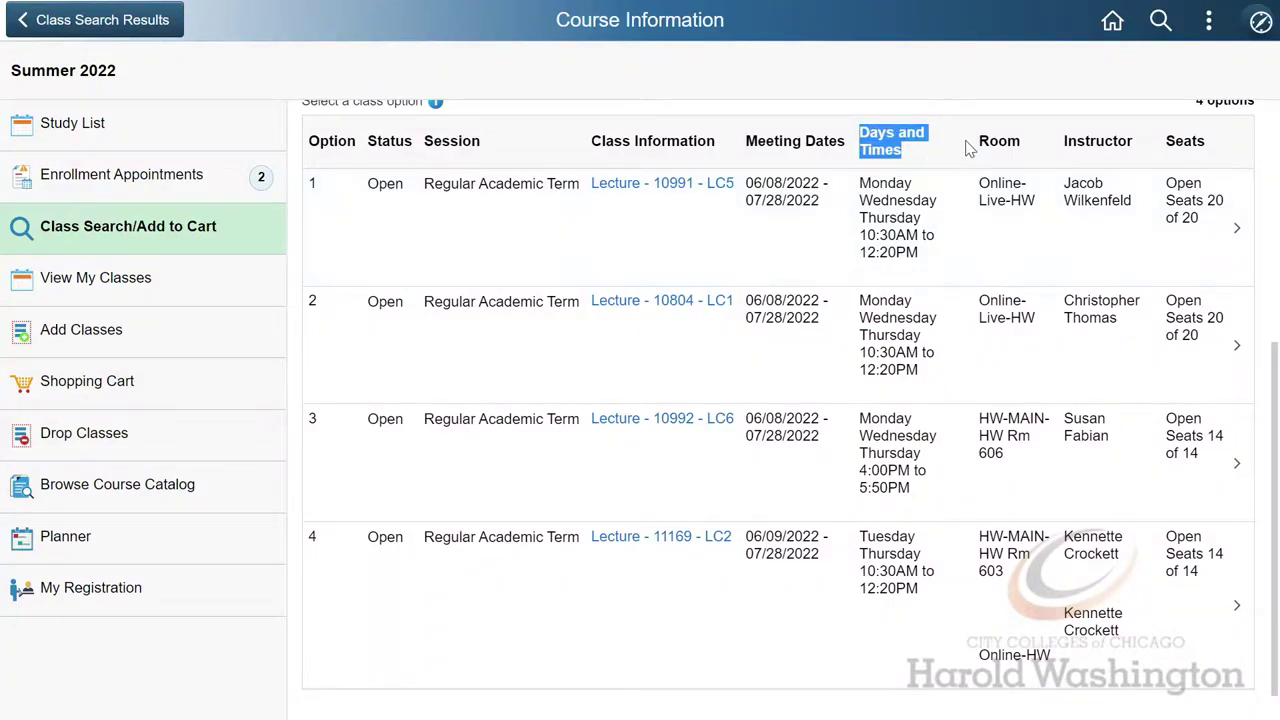
pyautogui.moveTo(746, 141); pyautogui.dragTo(844, 141)
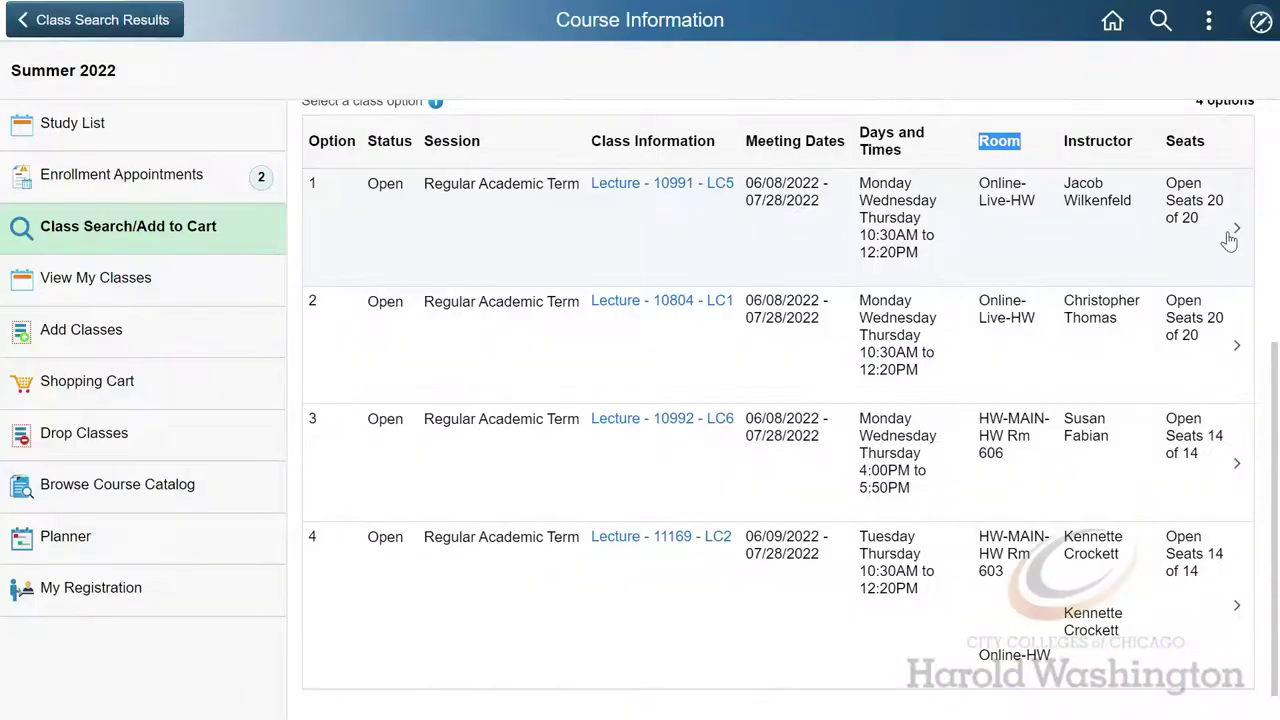
# Select Lecture 10991 - LC5 and accept its class preferences to reach Step 3 of 3
pyautogui.click(1232, 238)
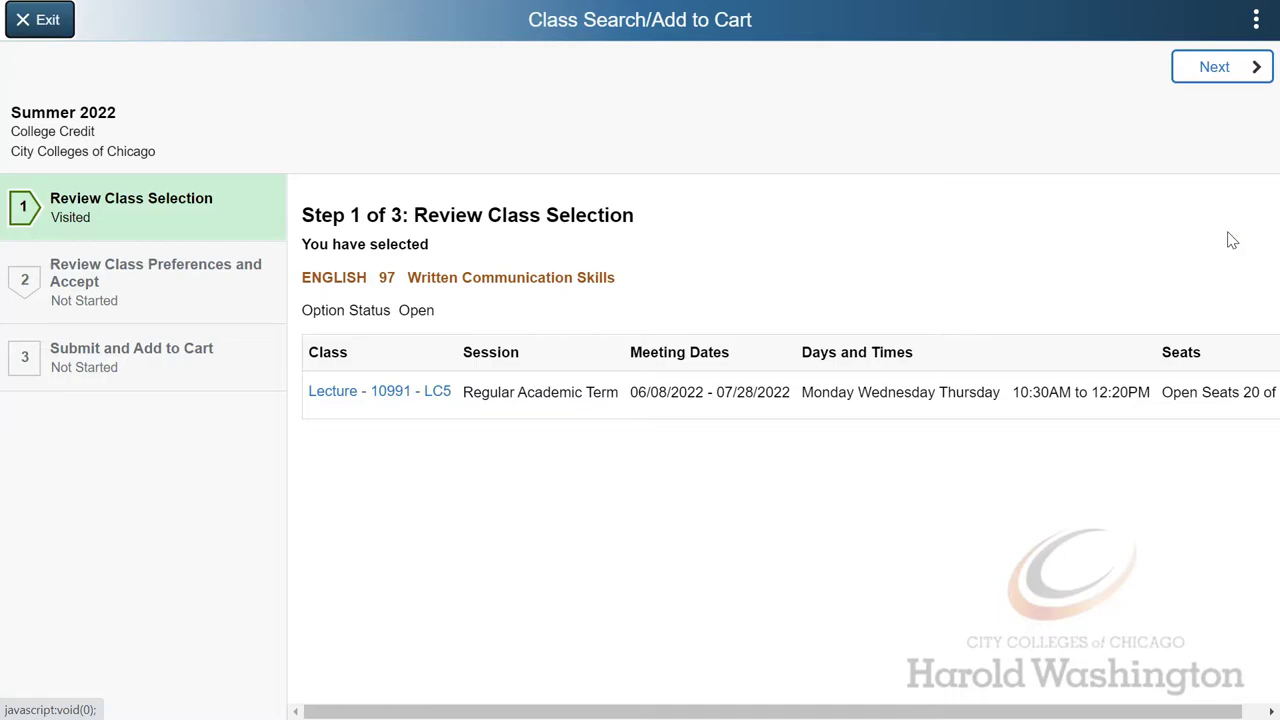
pyautogui.click(1218, 72)
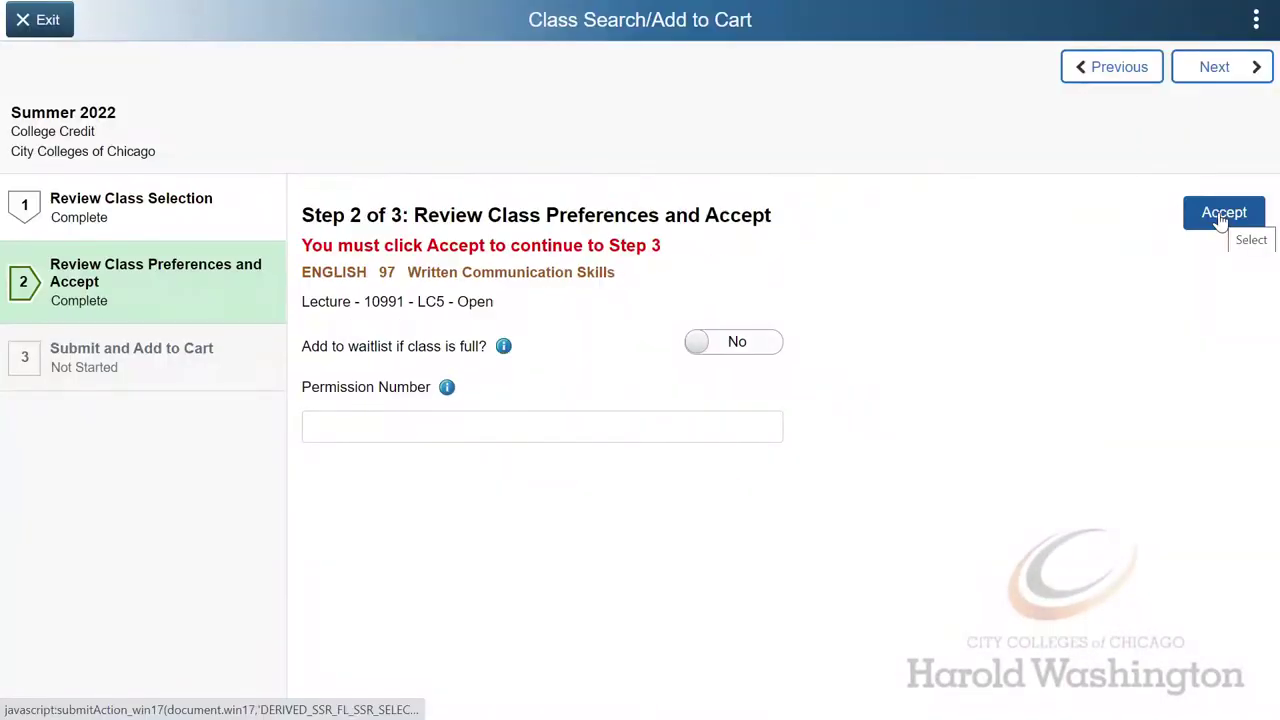
pyautogui.click(1222, 215)
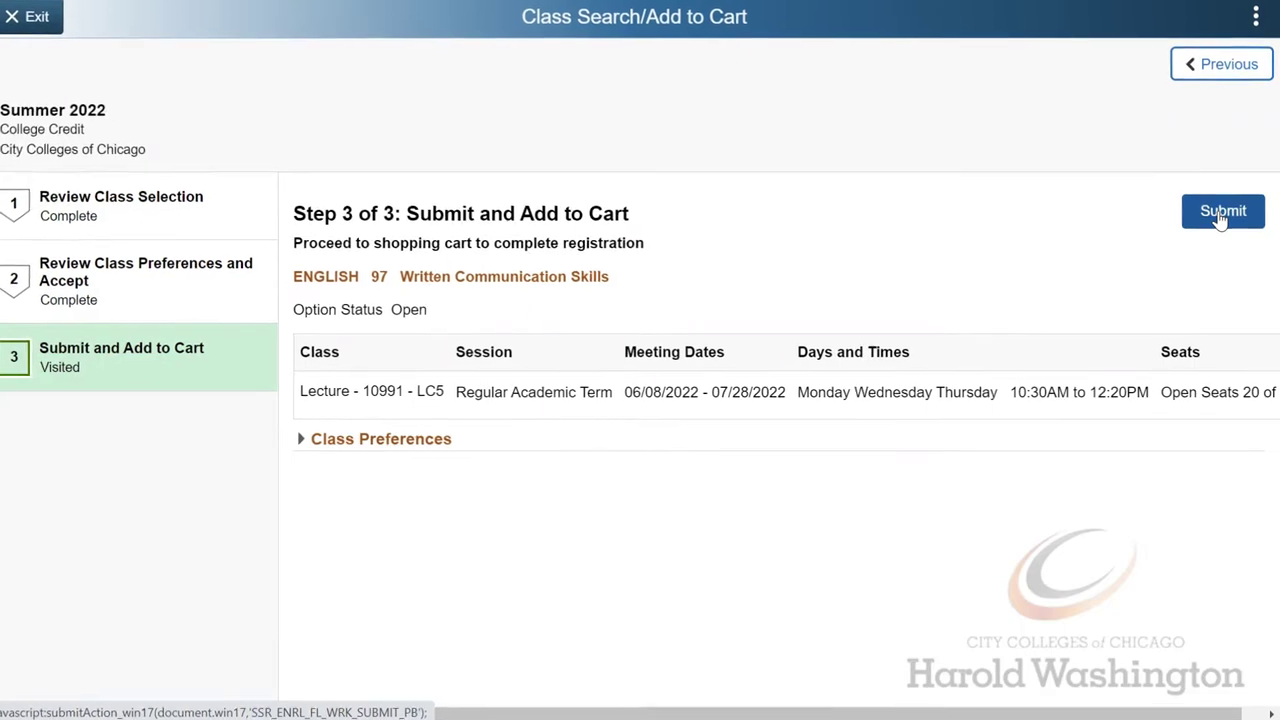
# Submit ENGLISH 97 Lecture 10991 to the shopping cart and go to Shopping Cart (Complete Registration)
pyautogui.click(1220, 218)
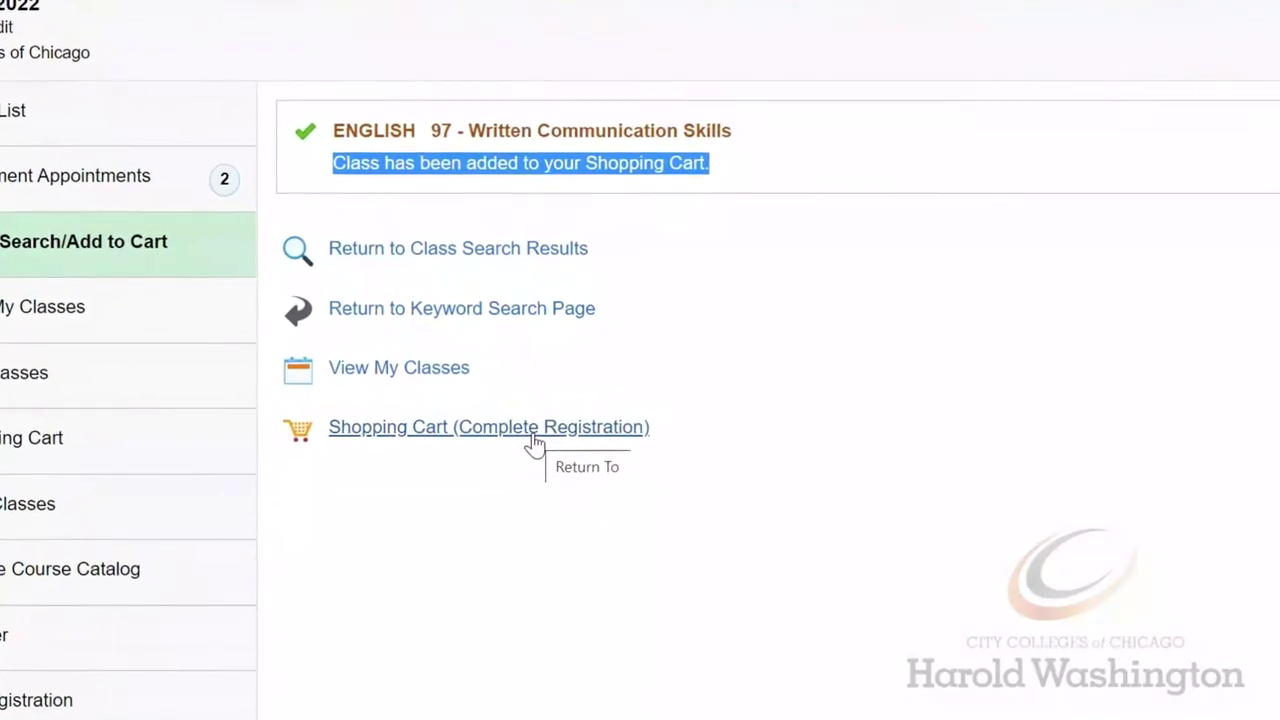
pyautogui.click(535, 437)
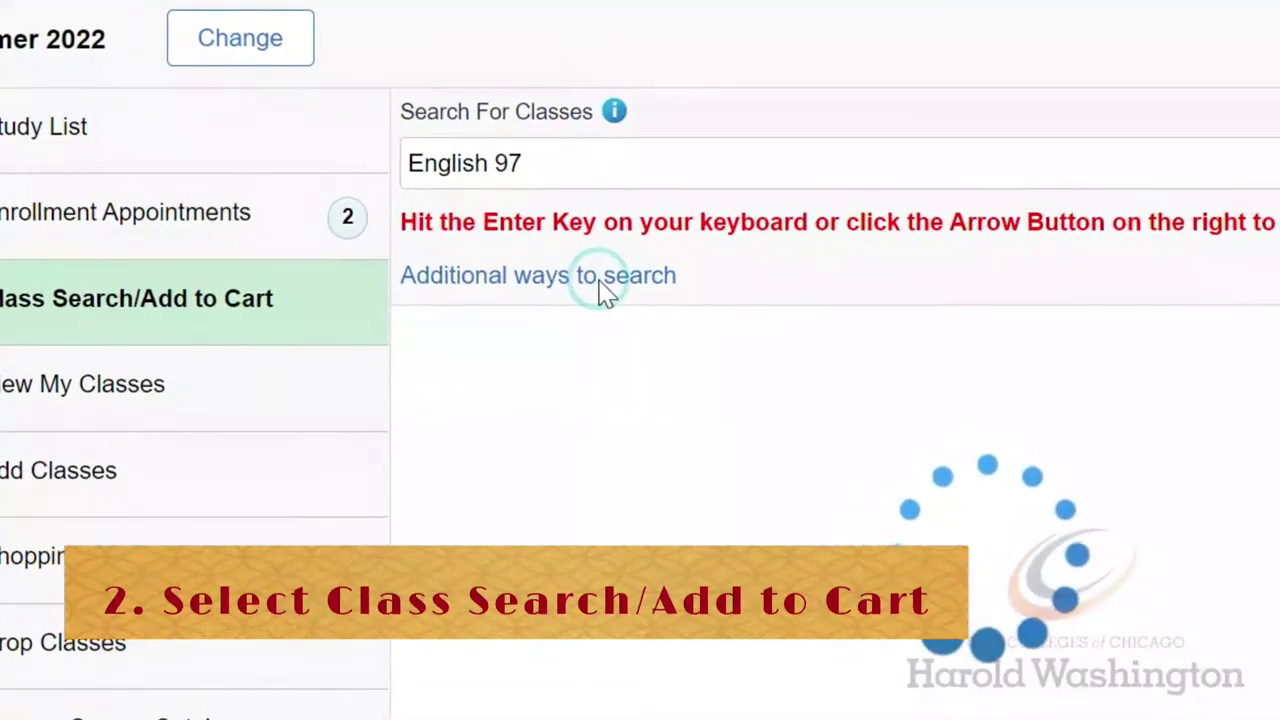
# Repeat the advanced search and submit ENGLISH 97 Lecture 10991 to the Summer 2022 cart
pyautogui.click(605, 290)
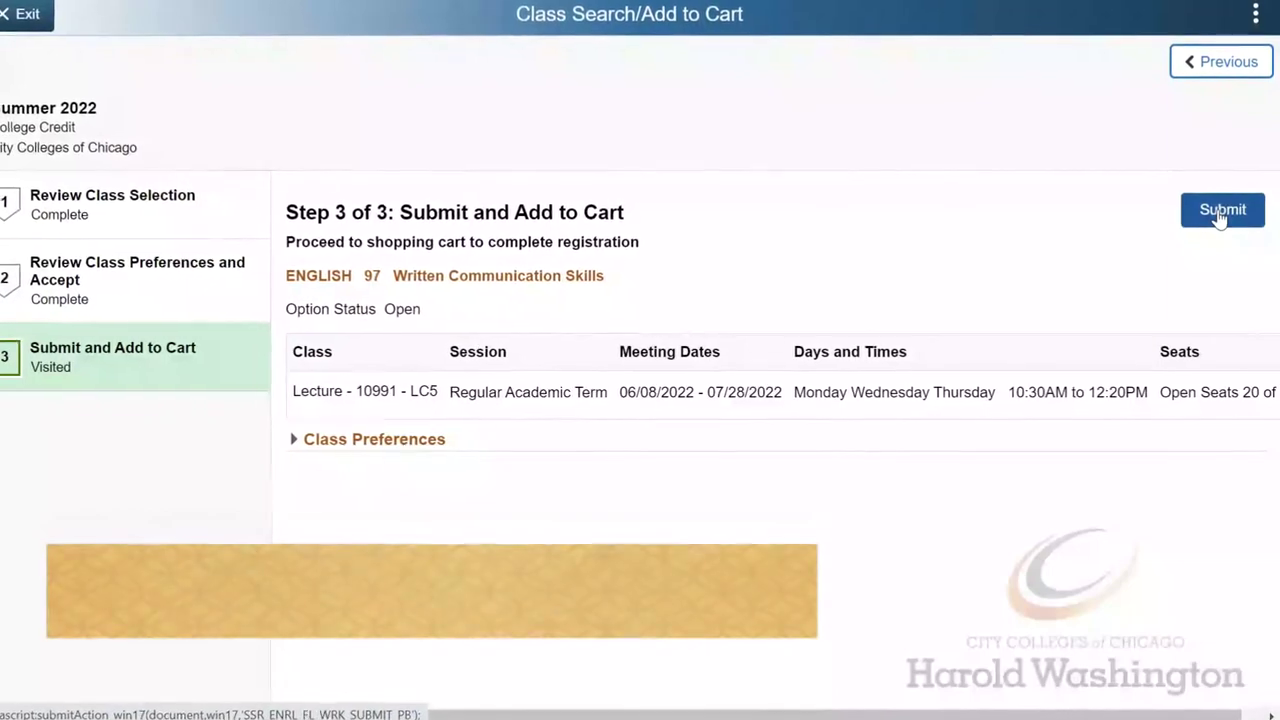
pyautogui.click(1221, 214)
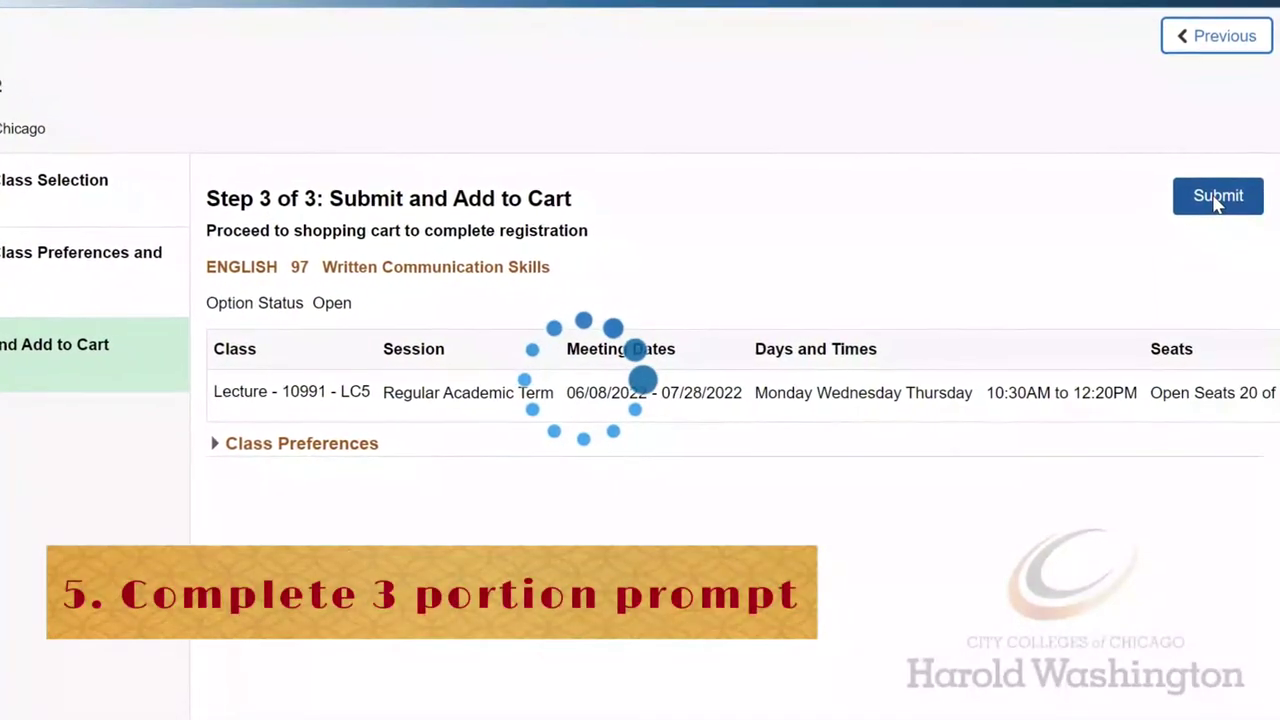